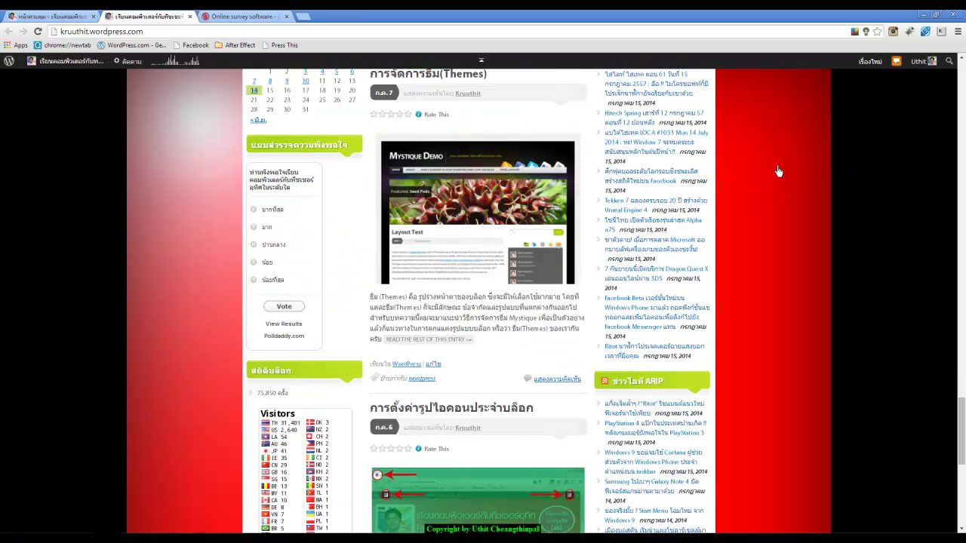
Step: Look over the satisfaction poll on the blog, the blog's WordPress dashboard and the Polldaddy home page
scroll(779, 172, up, 2)
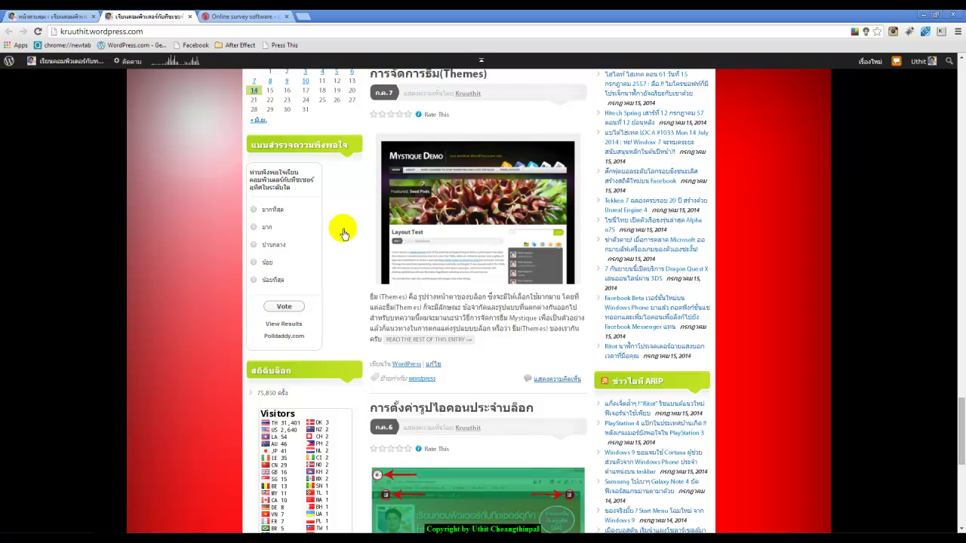
scroll(822, 292, up, 20)
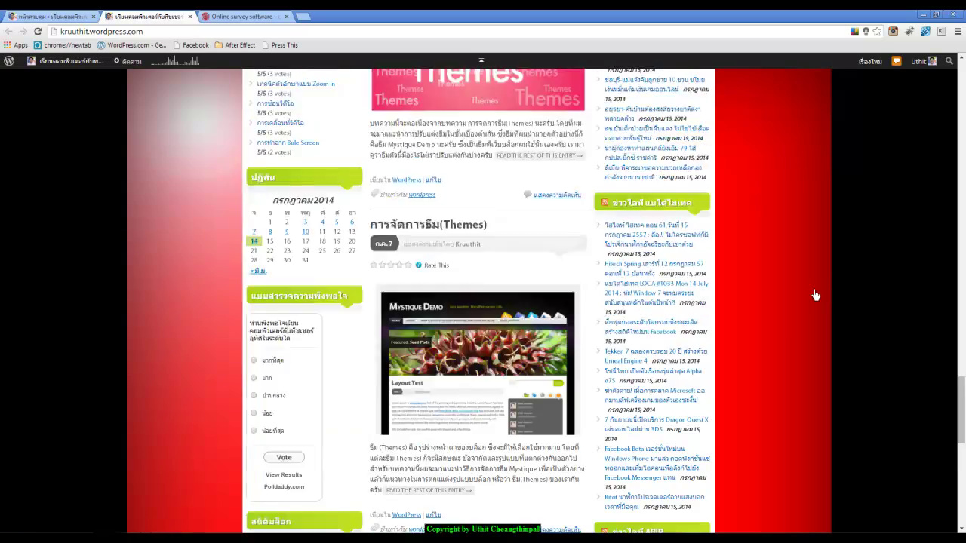
scroll(816, 292, up, 15)
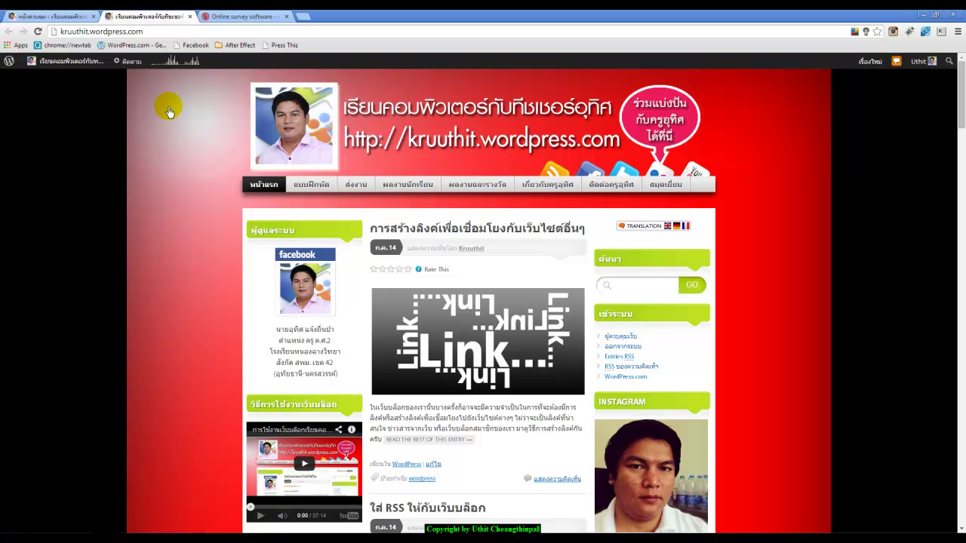
click(60, 17)
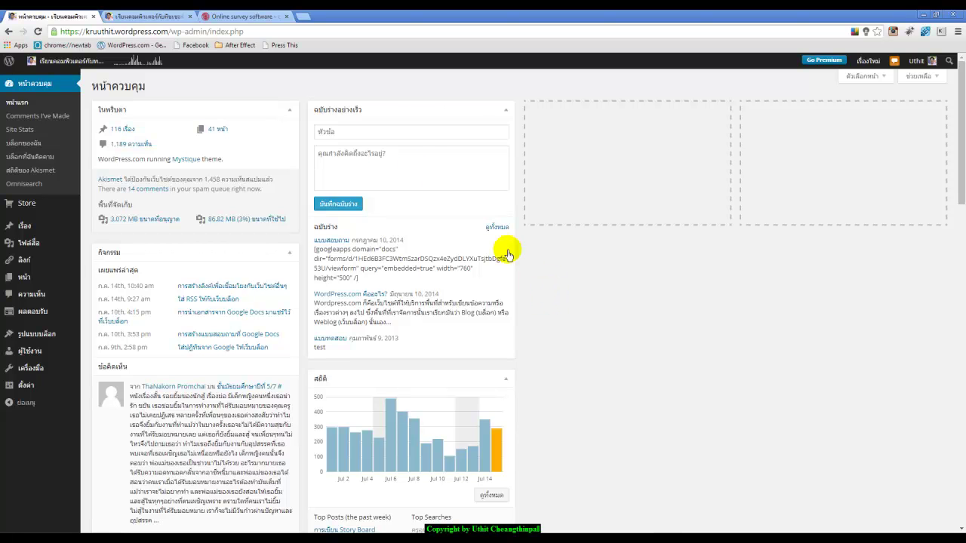
click(151, 16)
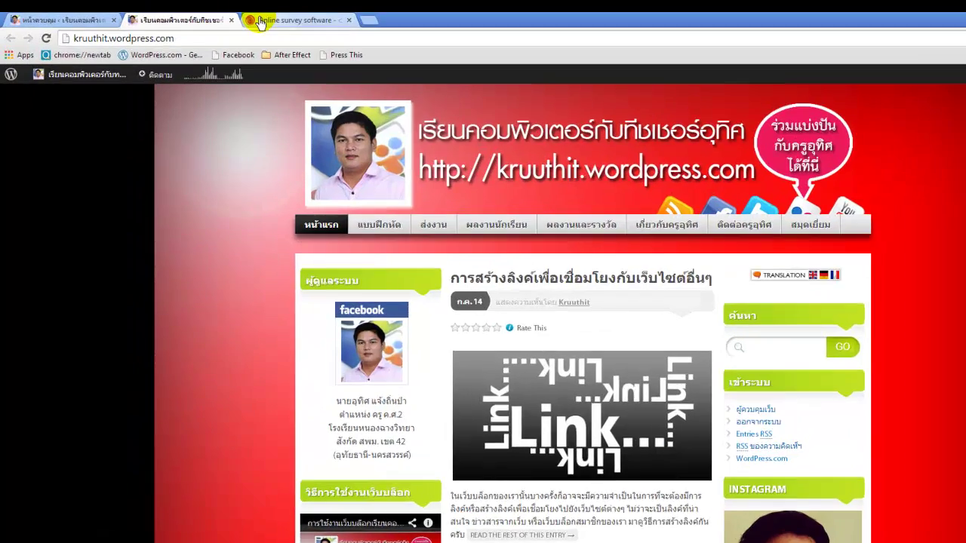
click(222, 18)
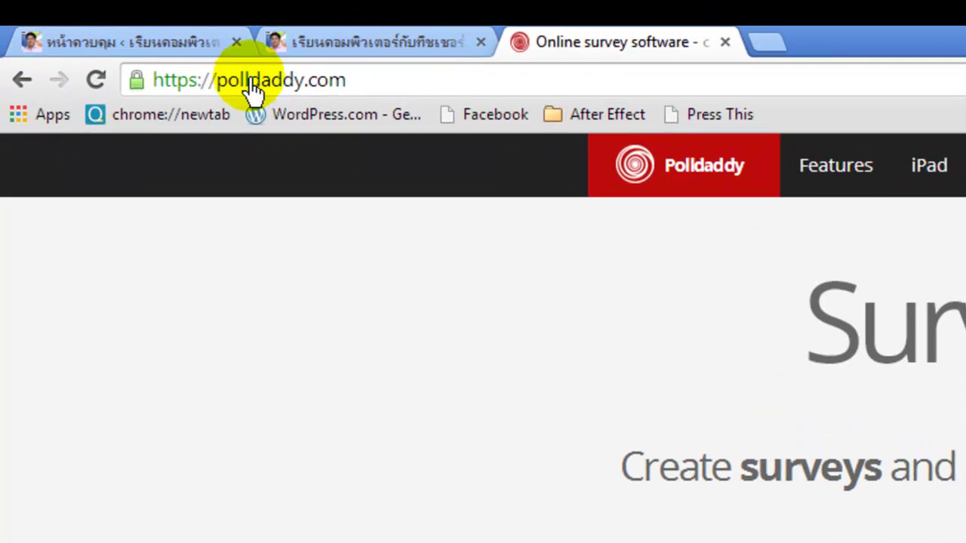
click(374, 82)
click(372, 84)
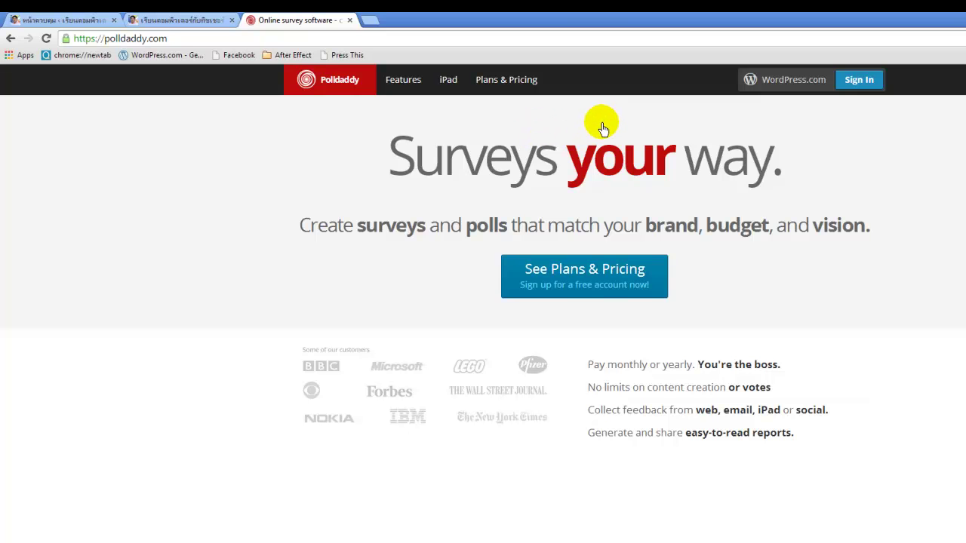
Step: Open the poll settings of the blog from its WordPress dashboard
click(71, 22)
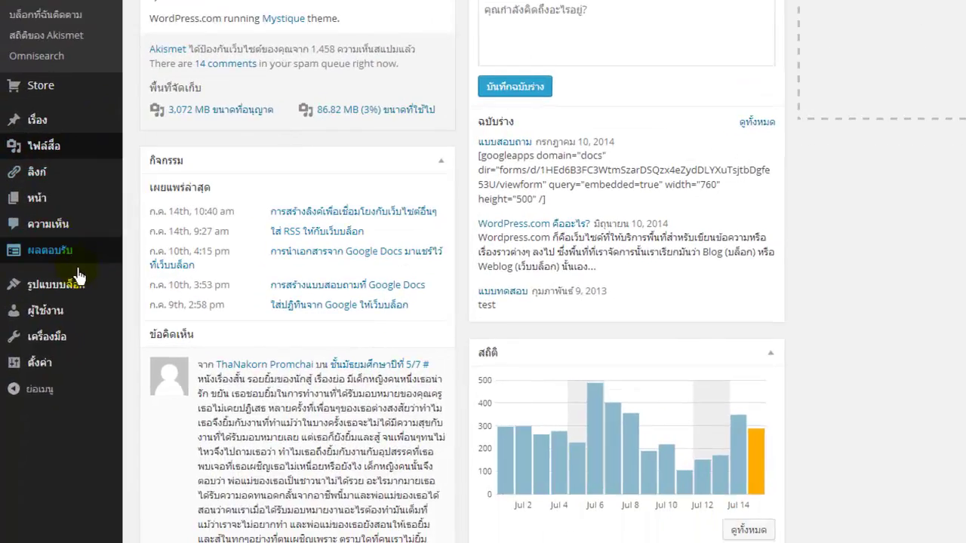
mouse_move(31, 363)
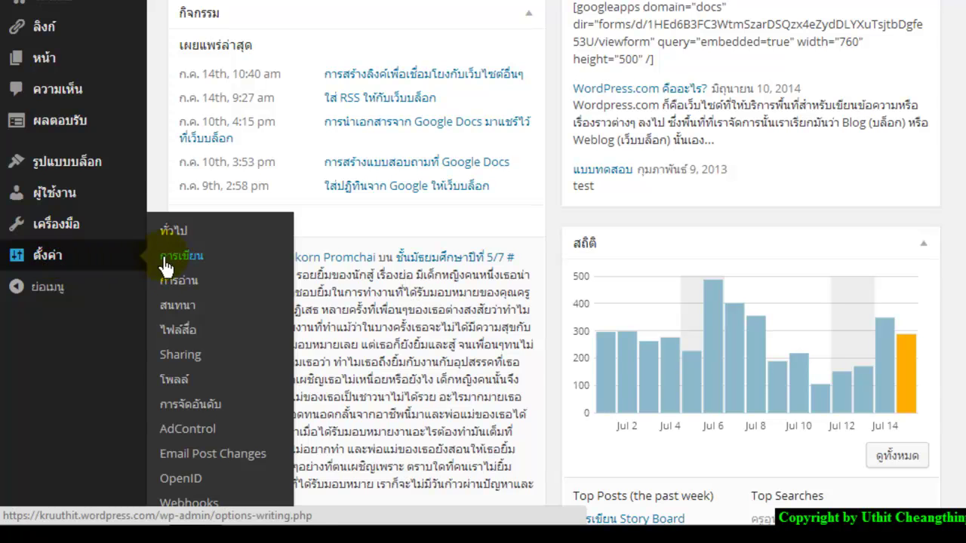
click(172, 380)
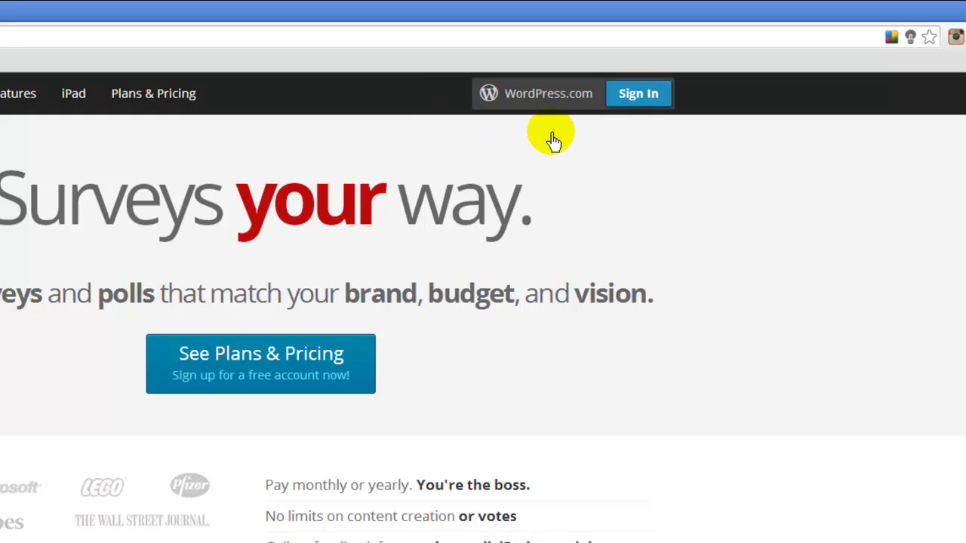
Step: Sign in to Polldaddy with the WordPress.com account and start a new poll
click(636, 95)
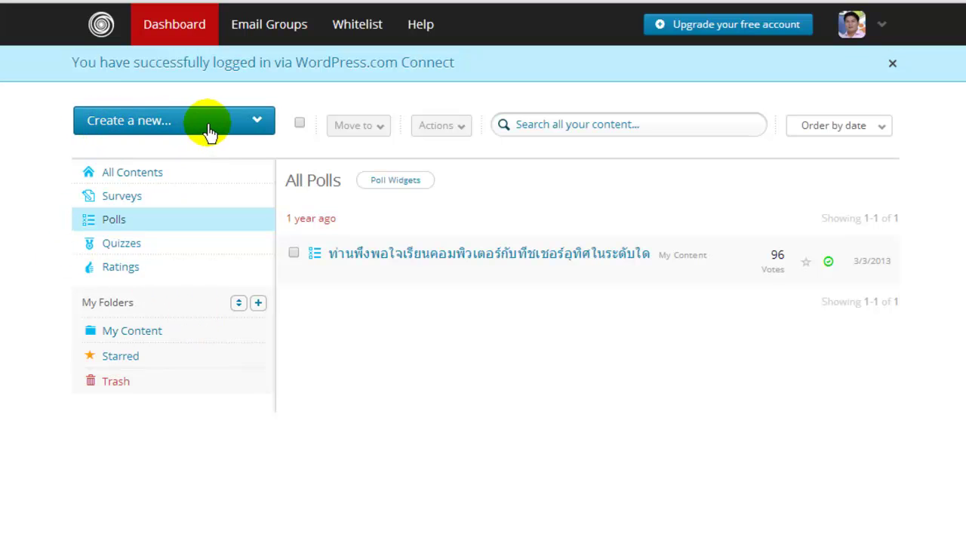
click(257, 121)
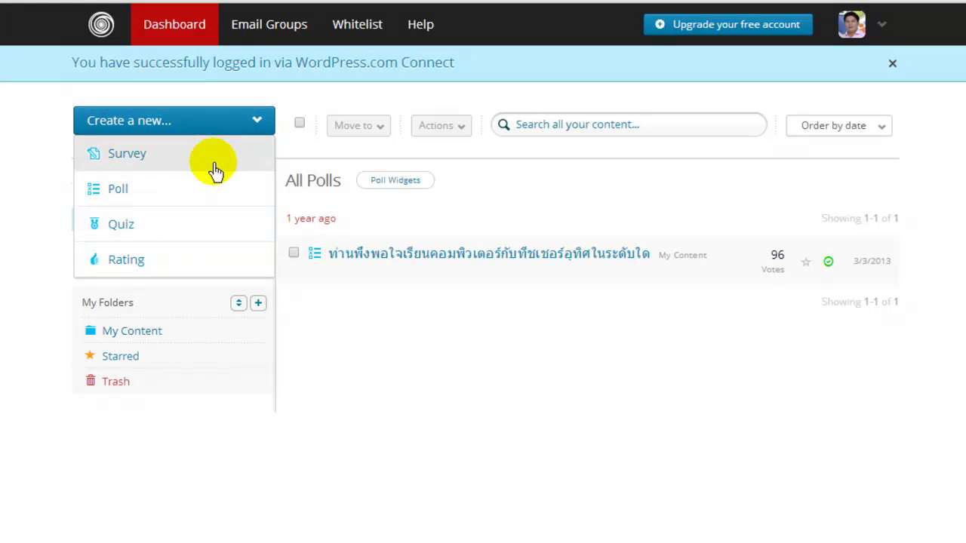
click(115, 193)
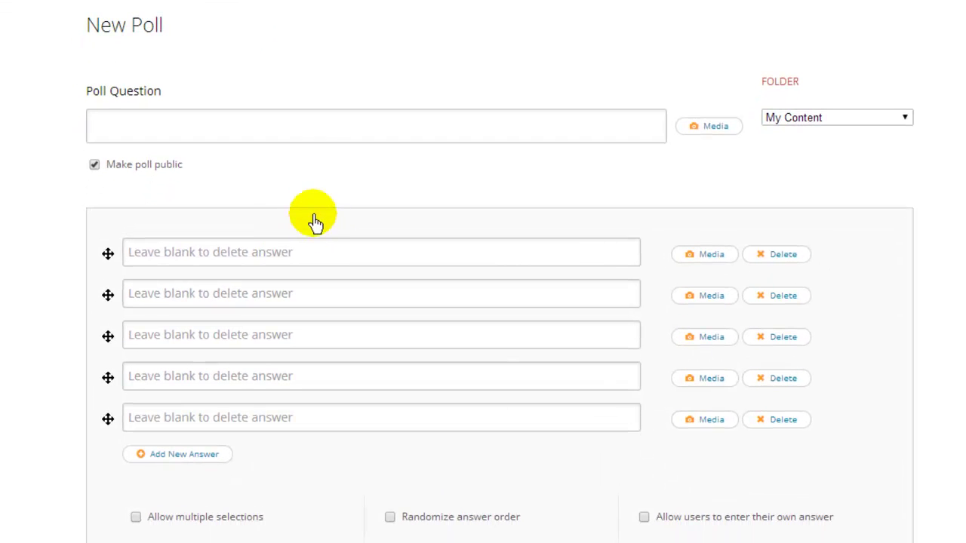
Step: Enter "แบบสำรวจความพึงพอใจต่อ เว็บบล็อก" as the poll question
click(268, 133)
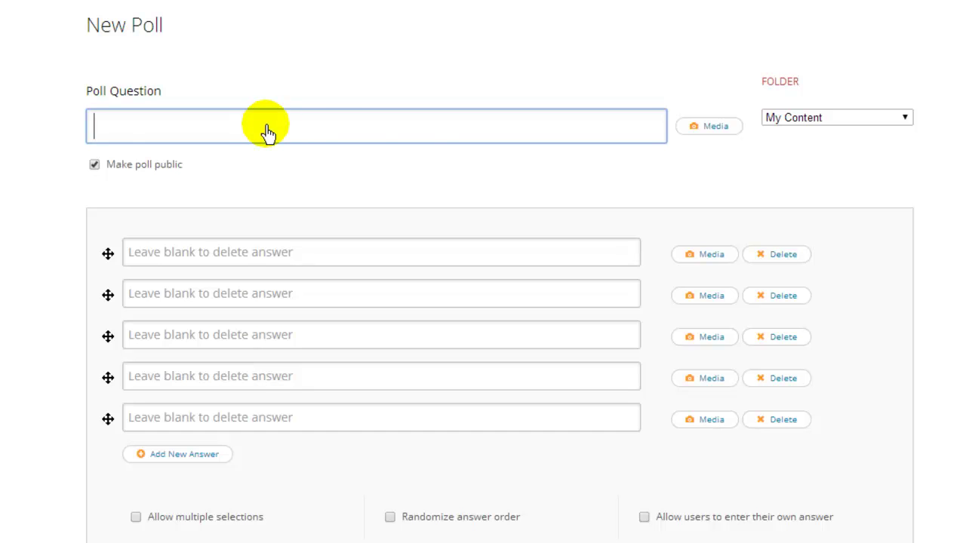
text(แบบสำรวจความพึงพอใจต่อ เว็บบล็อก)
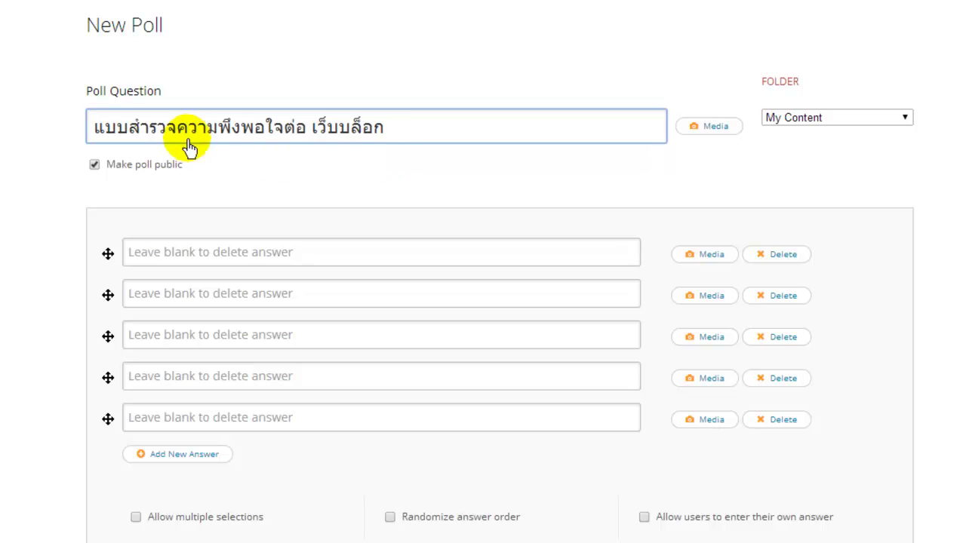
click(296, 172)
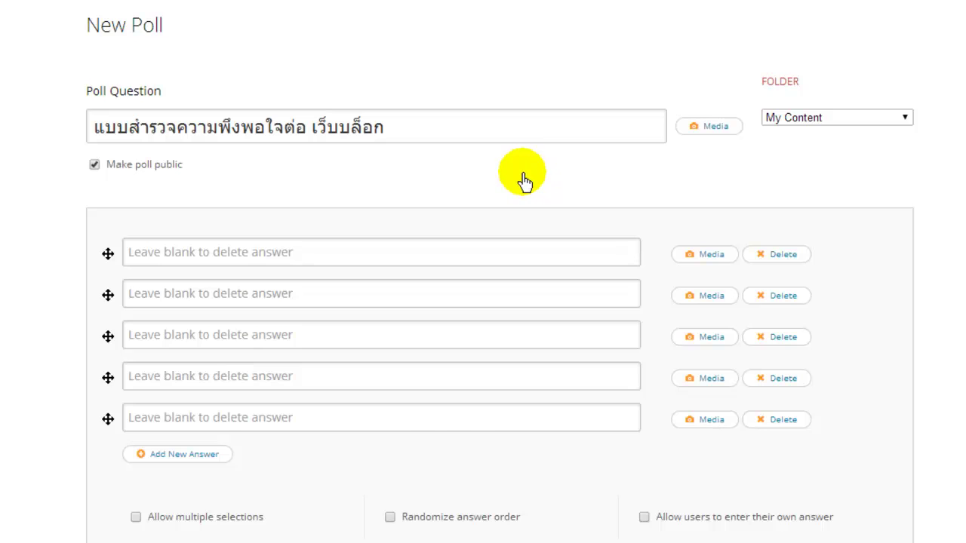
Step: Fill in the answers มากที่สุด, มาก, ปานกลาง, น้อย and น้อยที่สุด, and create the poll
scroll(523, 181, down, 1)
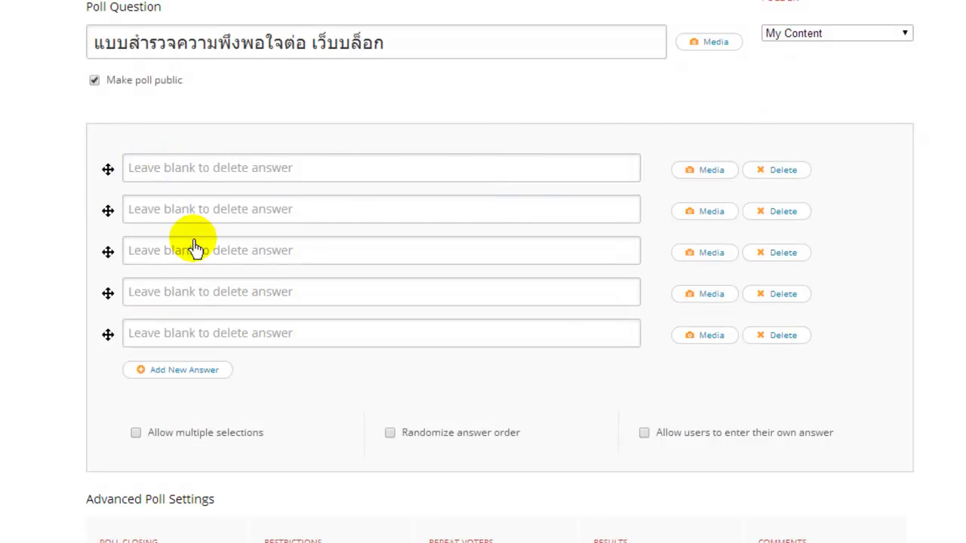
click(309, 178)
text(ม)
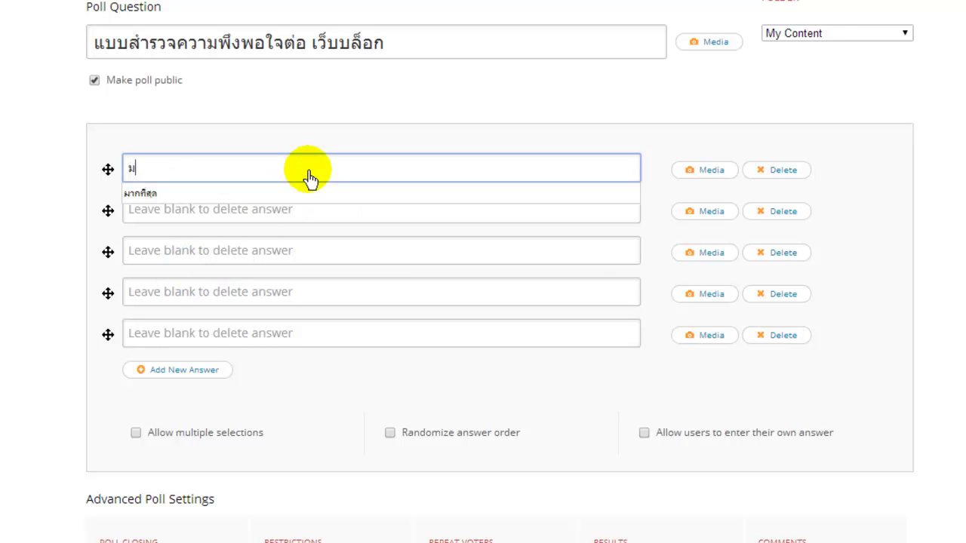
text(าก)
key(Down)
key(Return)
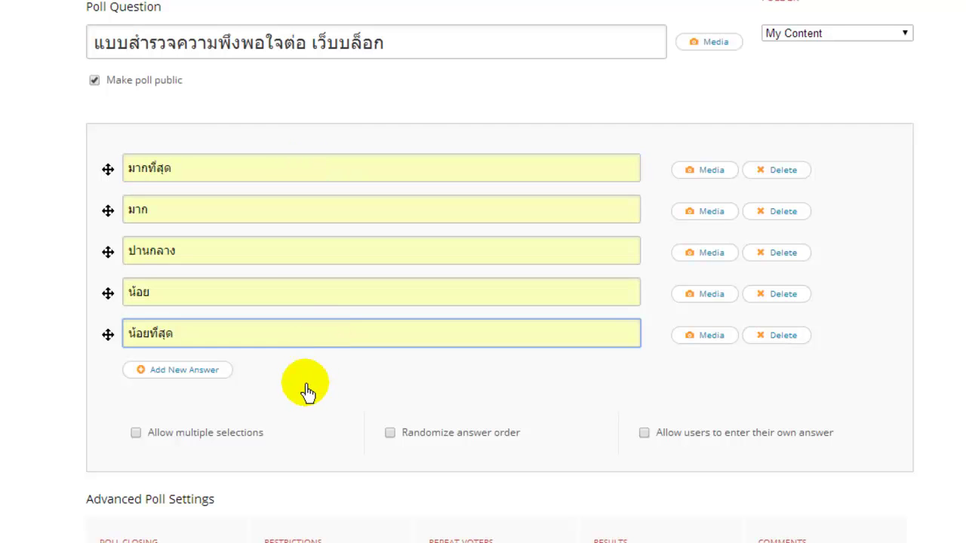
click(307, 391)
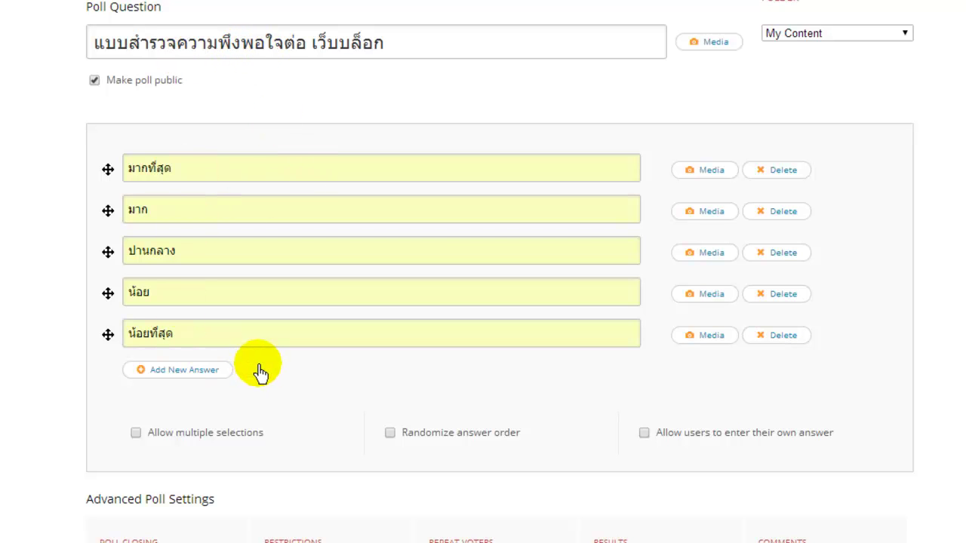
scroll(916, 403, down, 5)
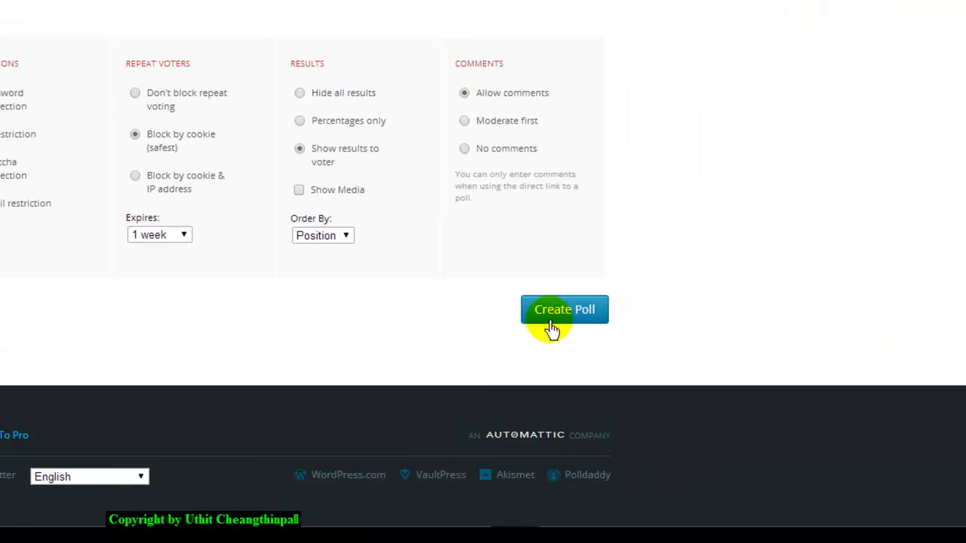
click(555, 319)
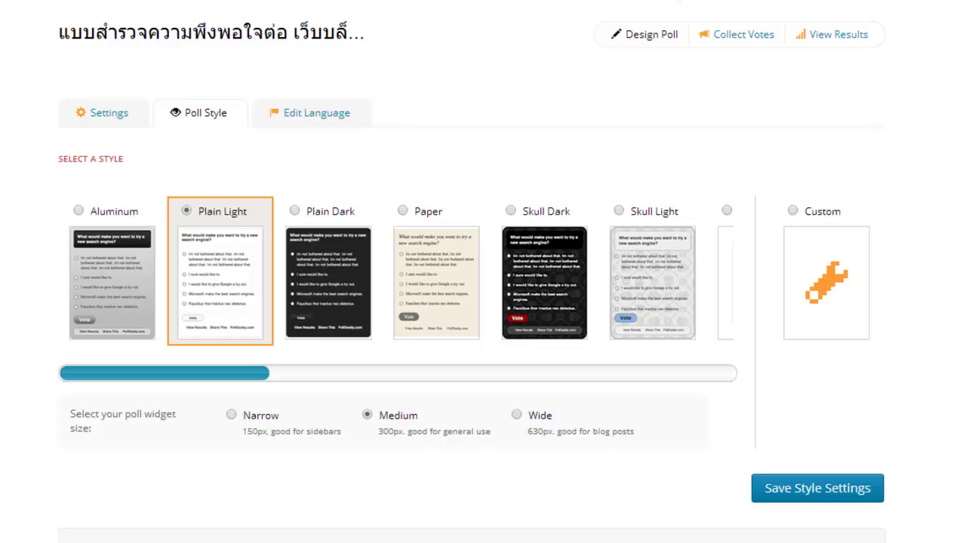
Step: Look through the available poll styles and preview their results views
mouse_move(195, 247)
mouse_move(344, 268)
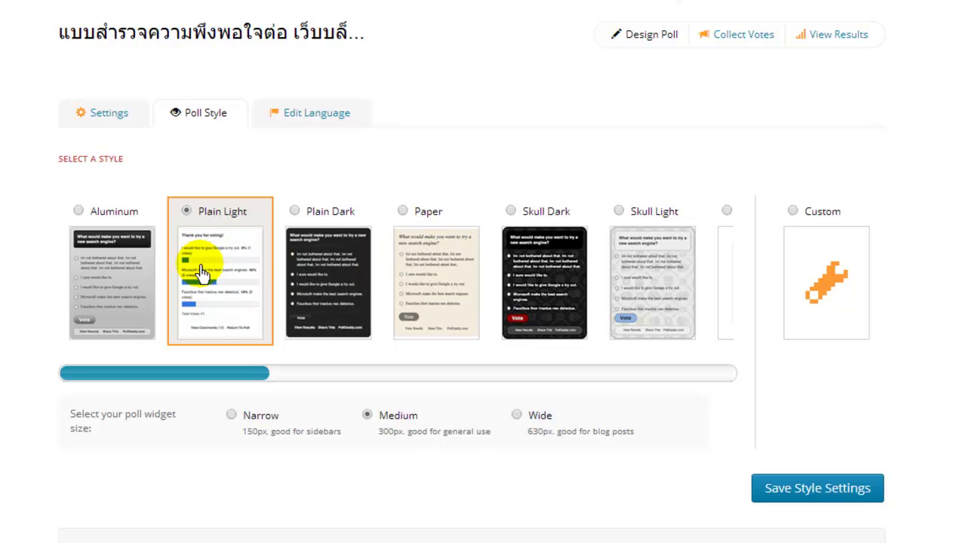
mouse_move(344, 290)
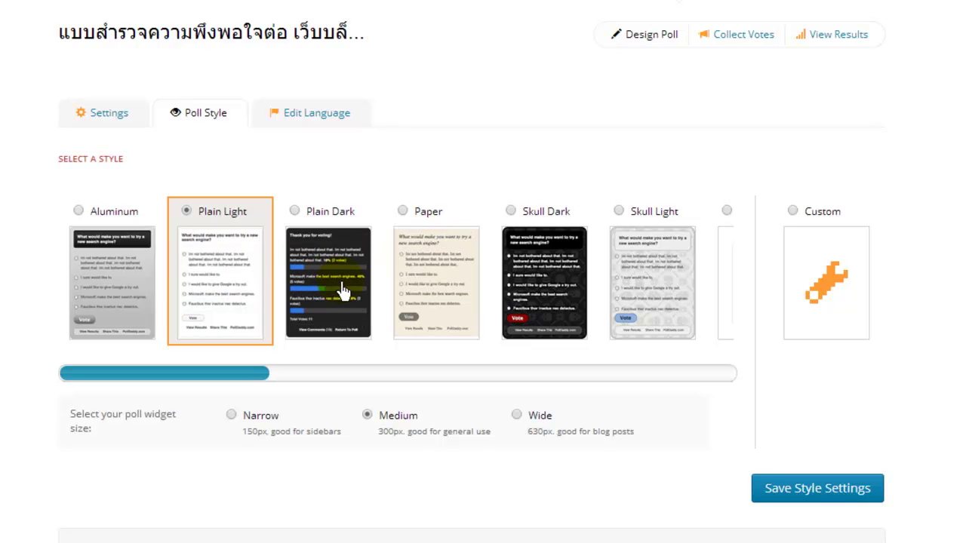
mouse_move(686, 294)
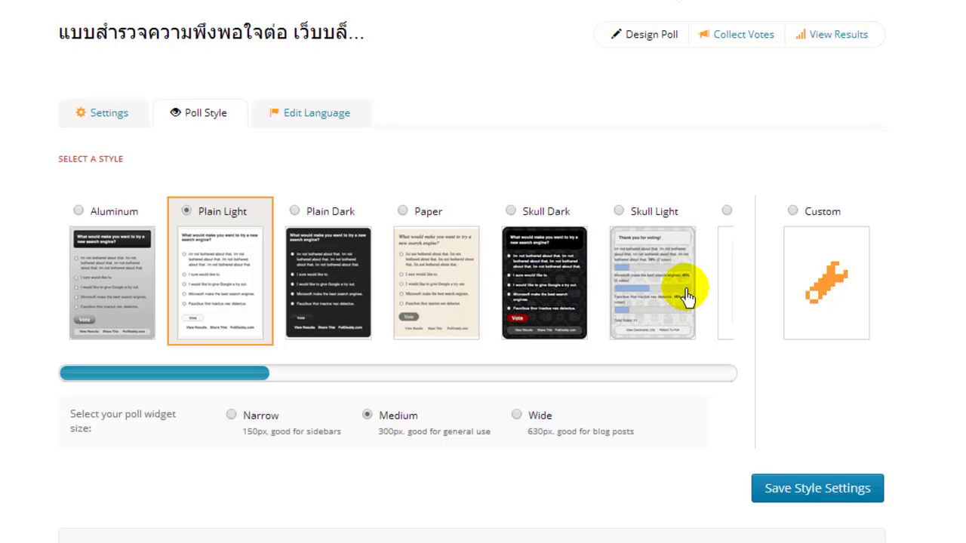
drag(231, 375, 437, 377)
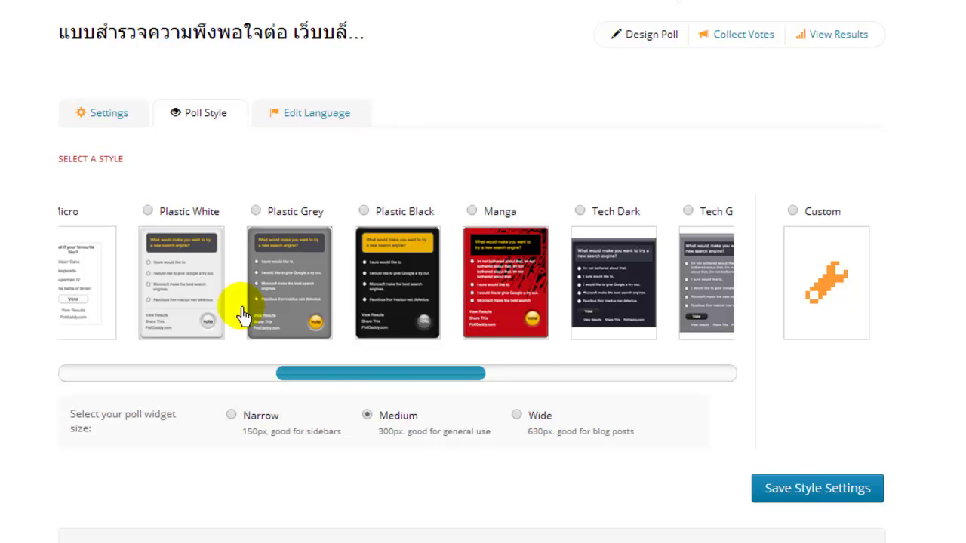
drag(347, 389, 618, 410)
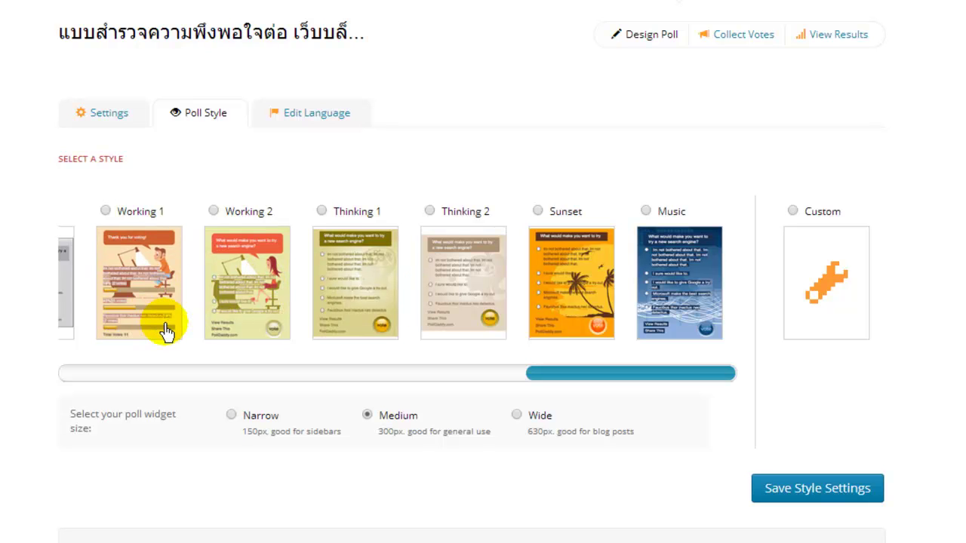
Step: Try the Working 1 style on the poll and check its preview
click(106, 213)
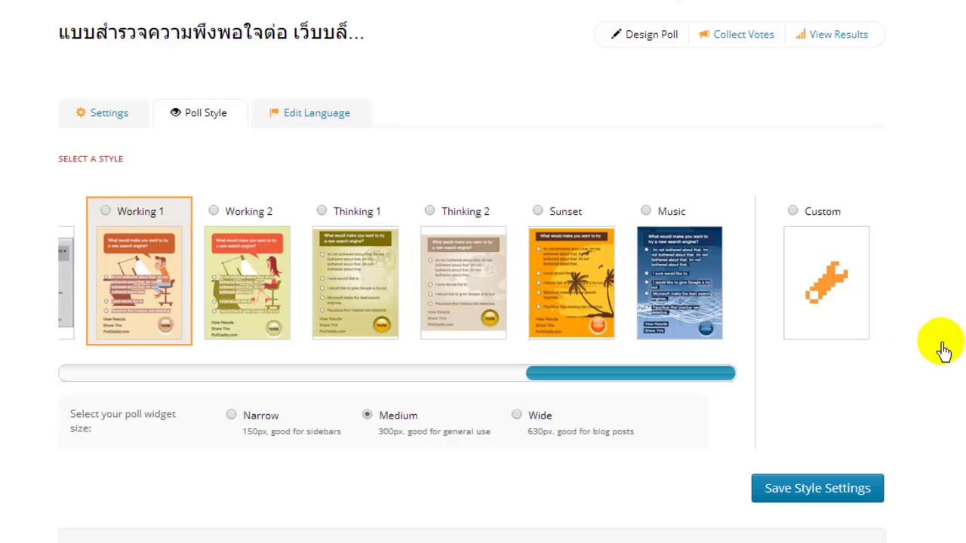
scroll(961, 364, down, 3)
scroll(961, 363, down, 2)
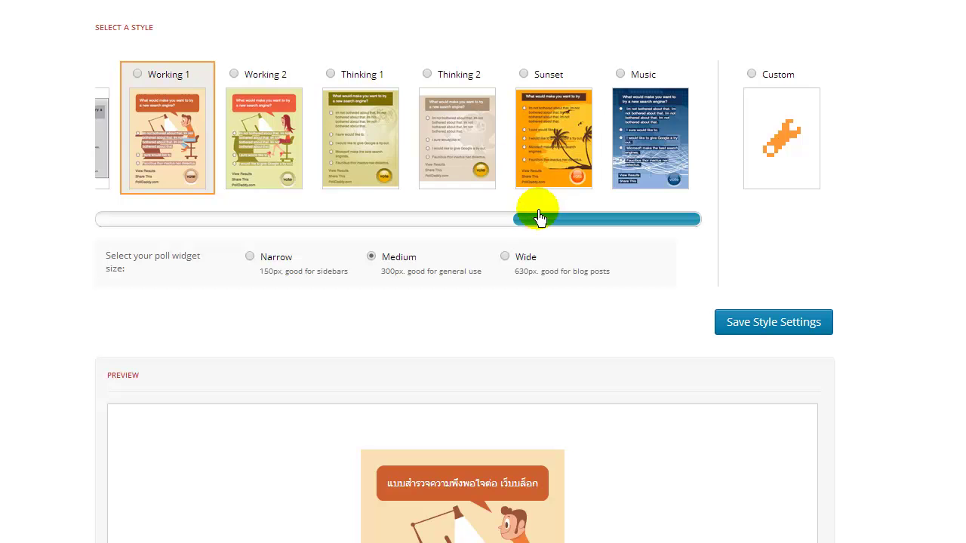
Step: Apply the Micro style to the poll in the Narrow widget size and save the style settings
drag(545, 229, 278, 226)
click(341, 127)
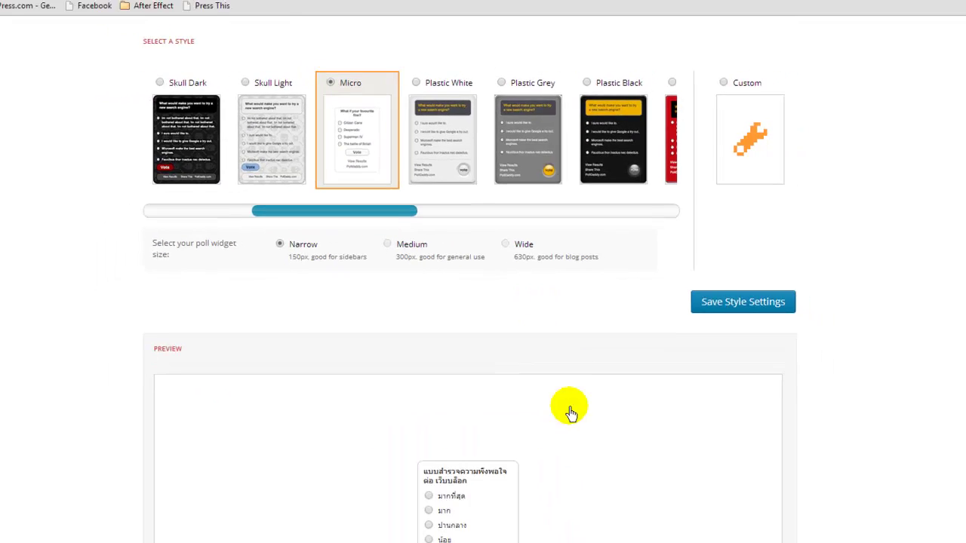
scroll(620, 486, down, 1)
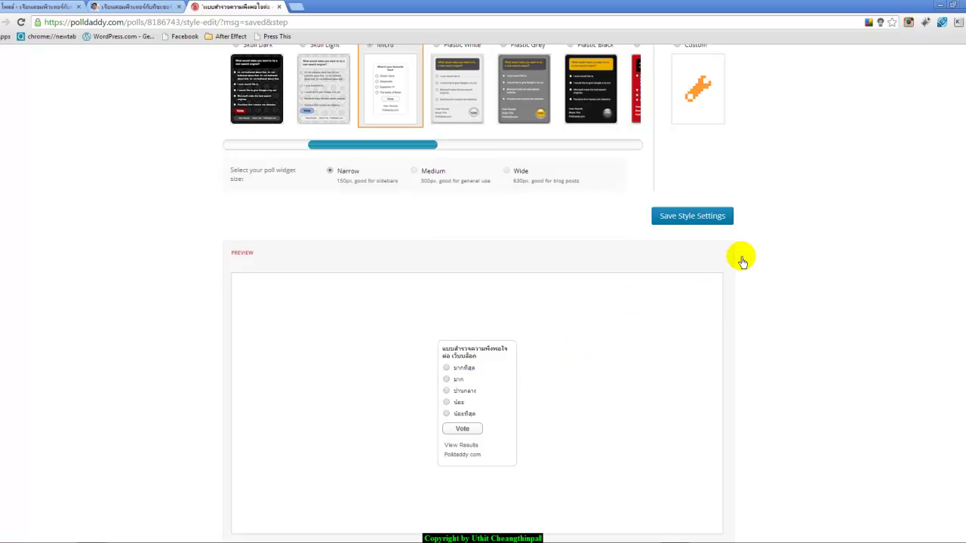
scroll(741, 258, up, 1)
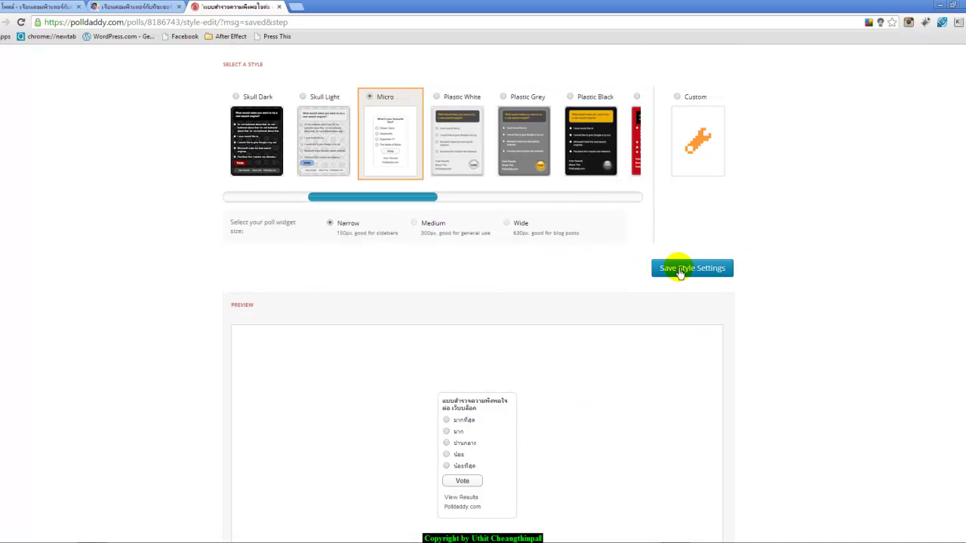
click(683, 270)
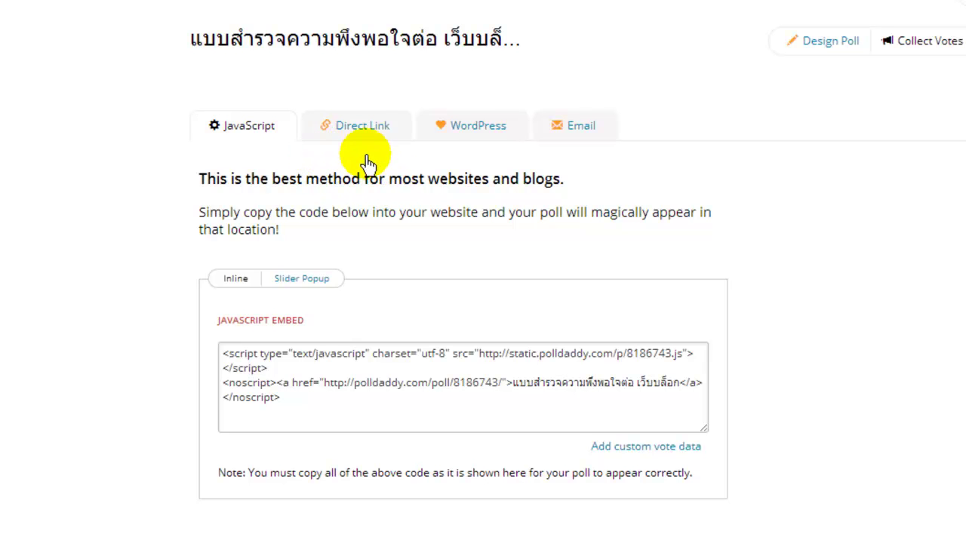
Step: Open the poll's WordPress sharing options and copy the WordPress.com shortcode [polldaddy poll="8186743"]
click(472, 130)
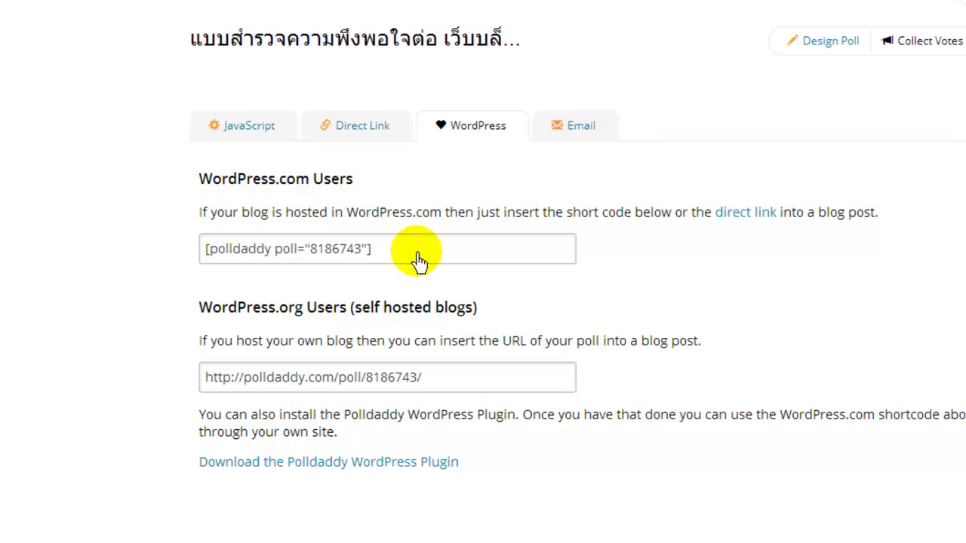
drag(417, 256, 233, 254)
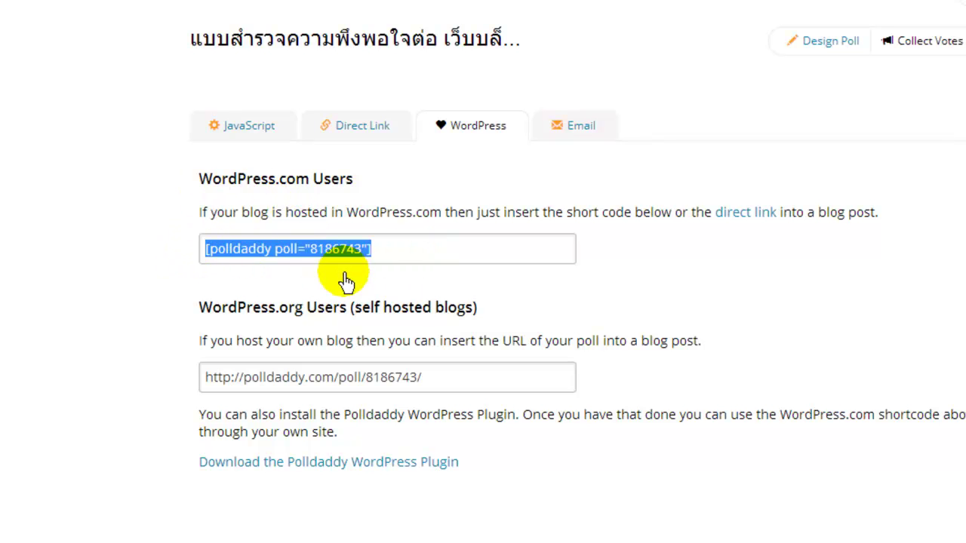
click(391, 258)
triple_click(392, 256)
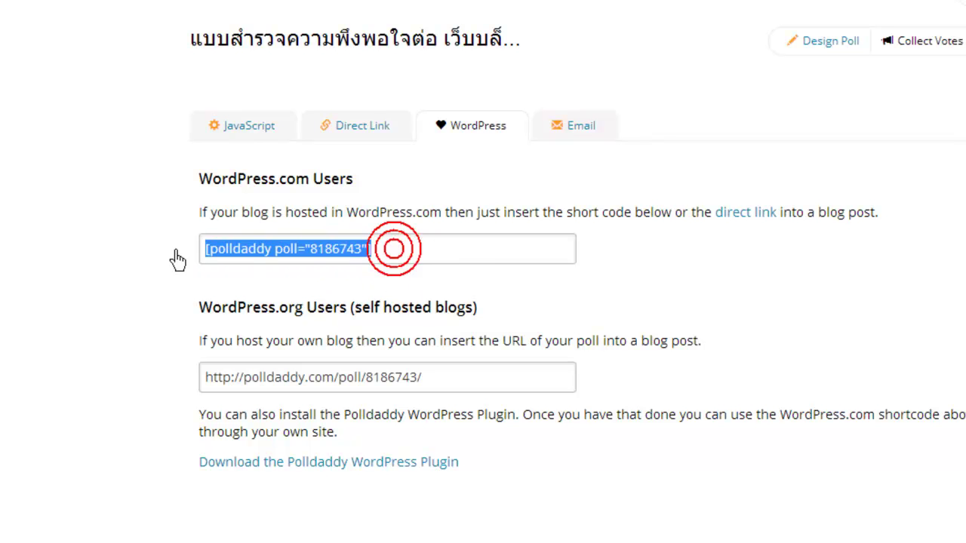
right_click(268, 248)
click(313, 331)
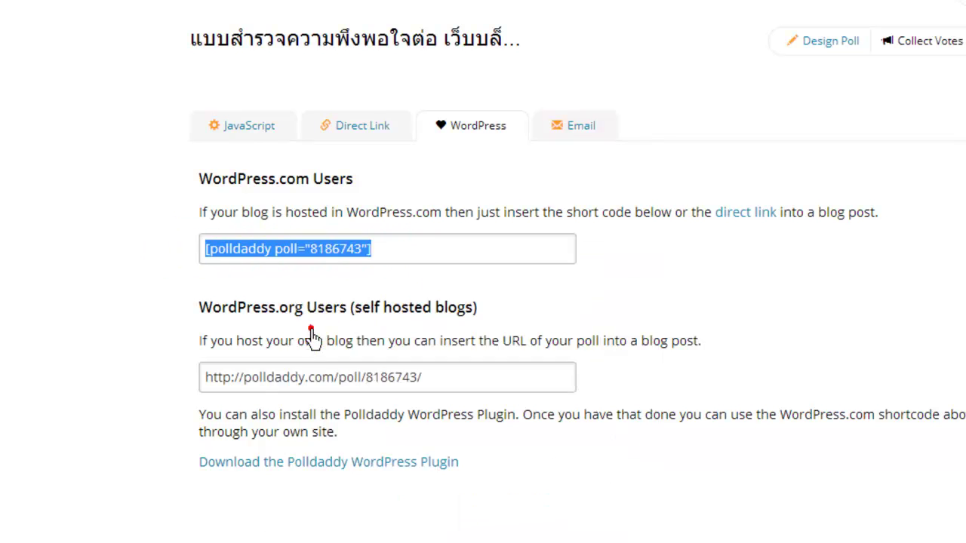
click(512, 300)
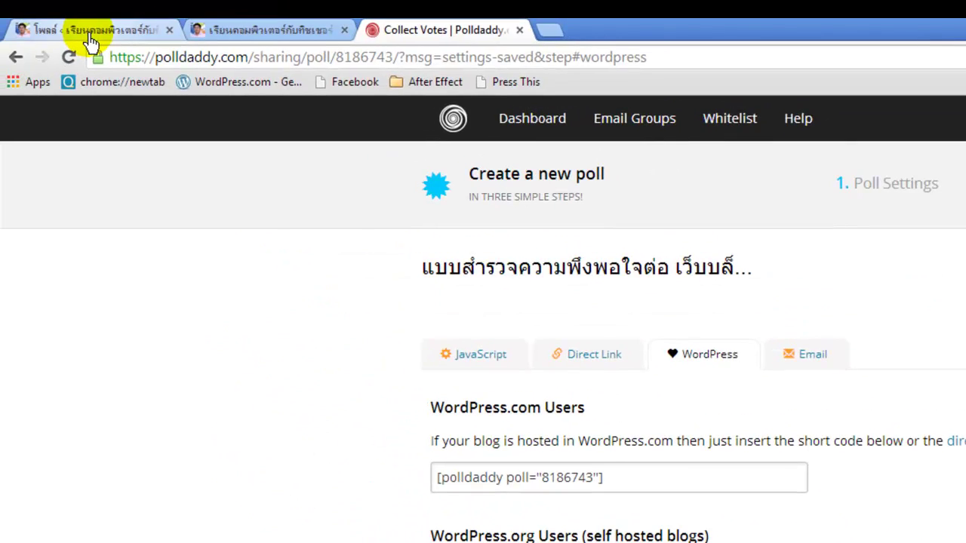
Step: Switch to the blog's WordPress dashboard and open the Widgets page under the appearance settings (รูปแบบบล็อก)
click(87, 32)
mouse_move(112, 218)
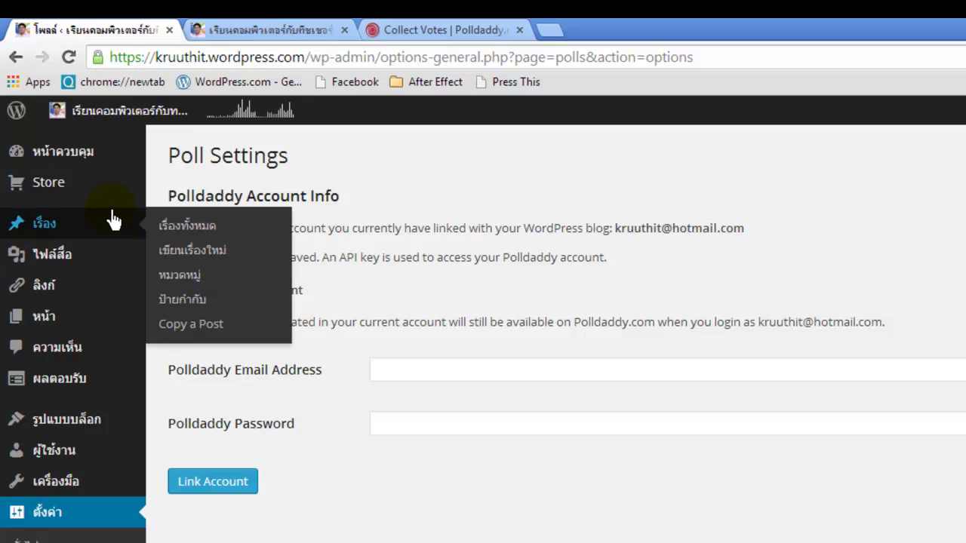
mouse_move(102, 168)
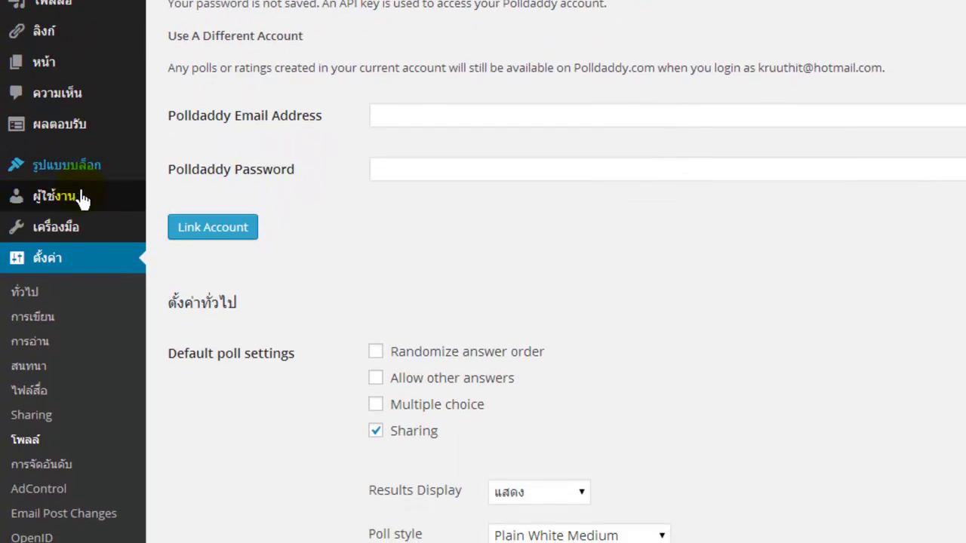
mouse_move(80, 178)
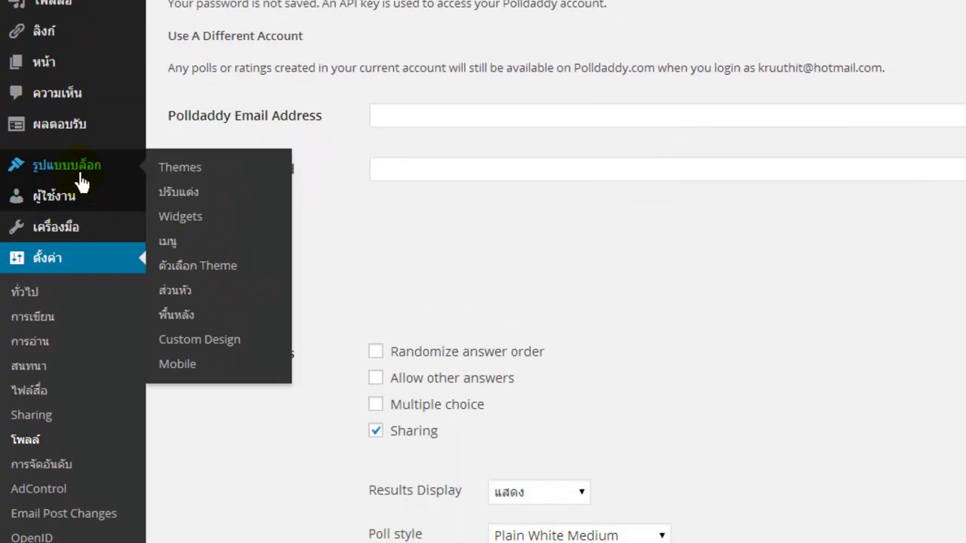
click(179, 218)
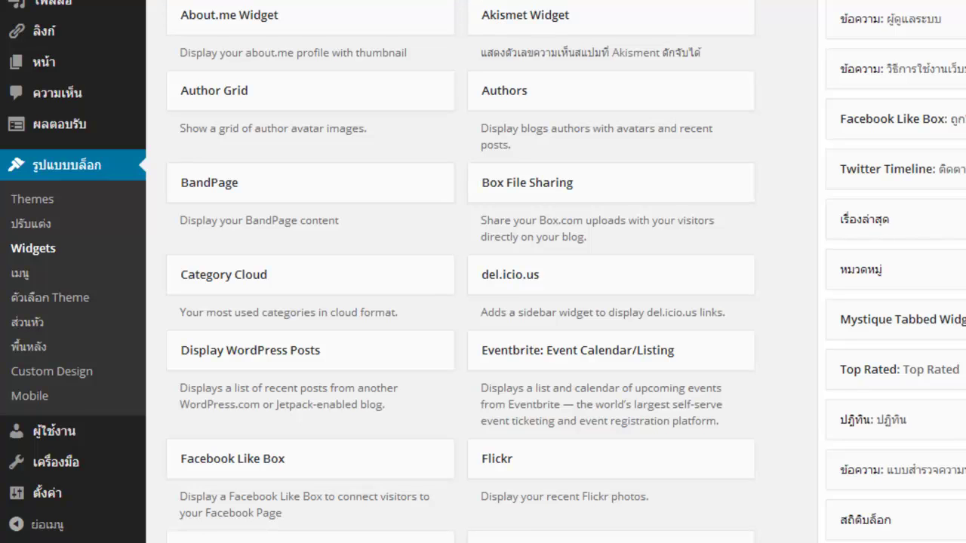
Step: Find the text widget (ข้อความ) among the available widgets and add it to the Default sidebar
scroll(483, 301, down, 3)
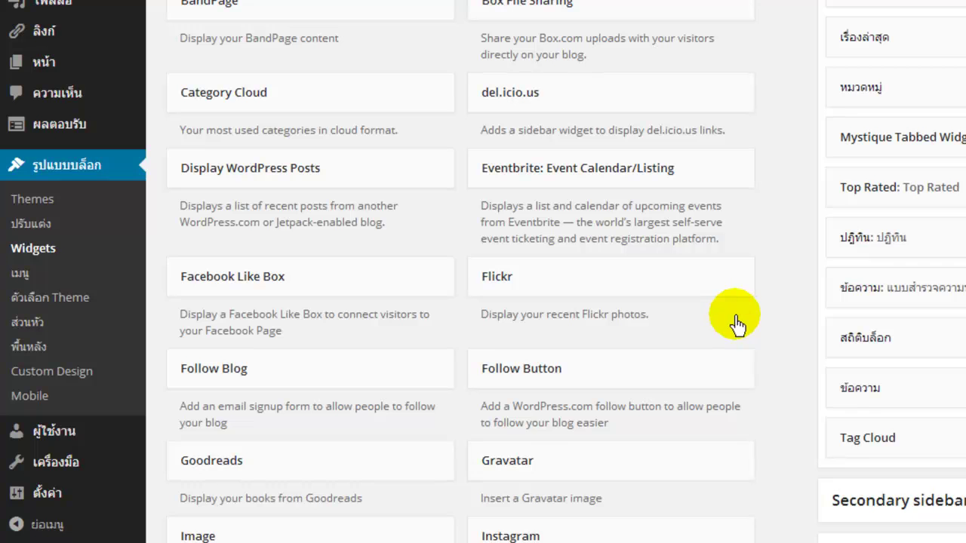
scroll(739, 328, down, 3)
scroll(750, 340, down, 5)
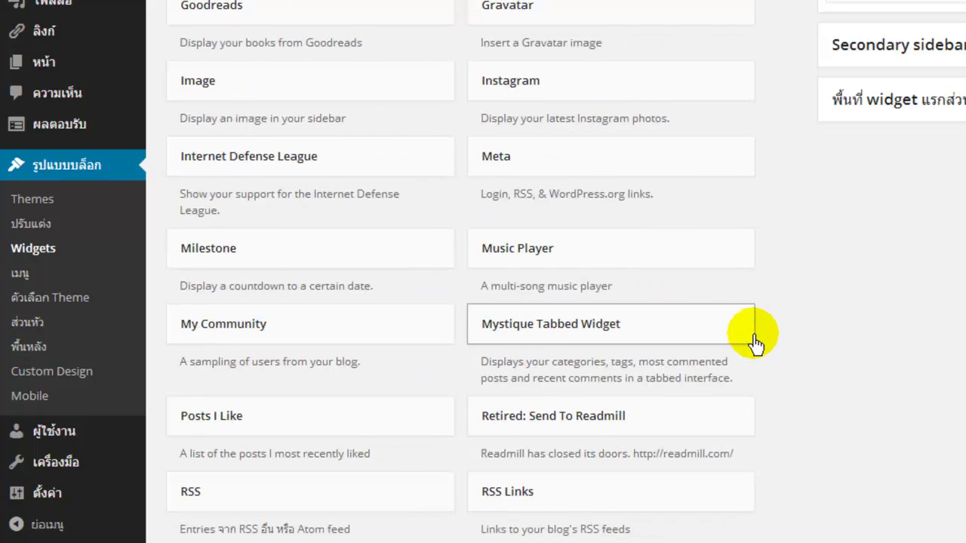
scroll(754, 343, down, 15)
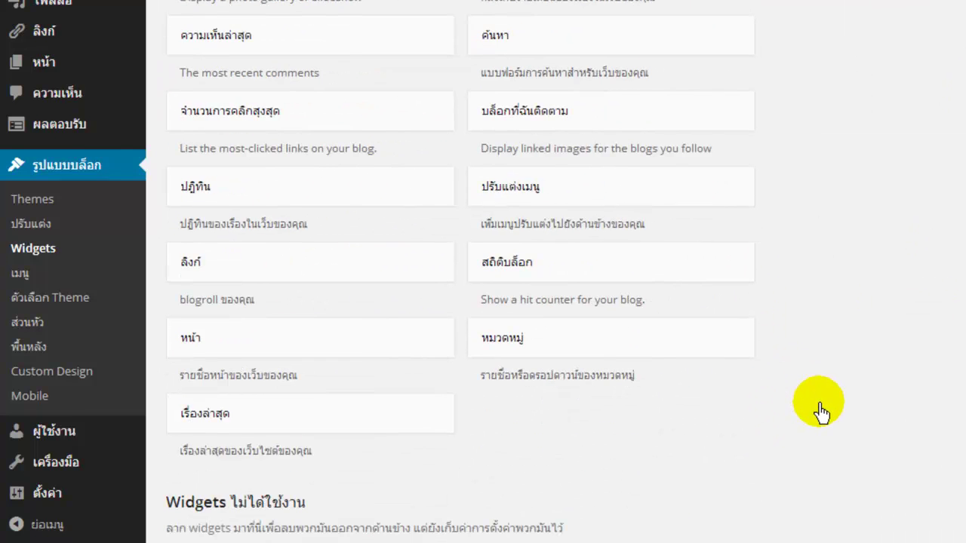
scroll(636, 446, up, 3)
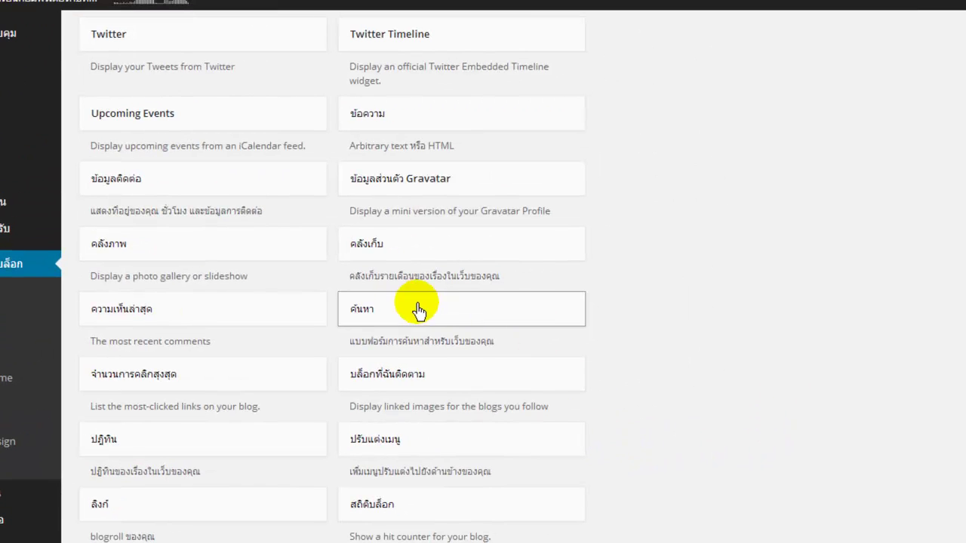
click(430, 121)
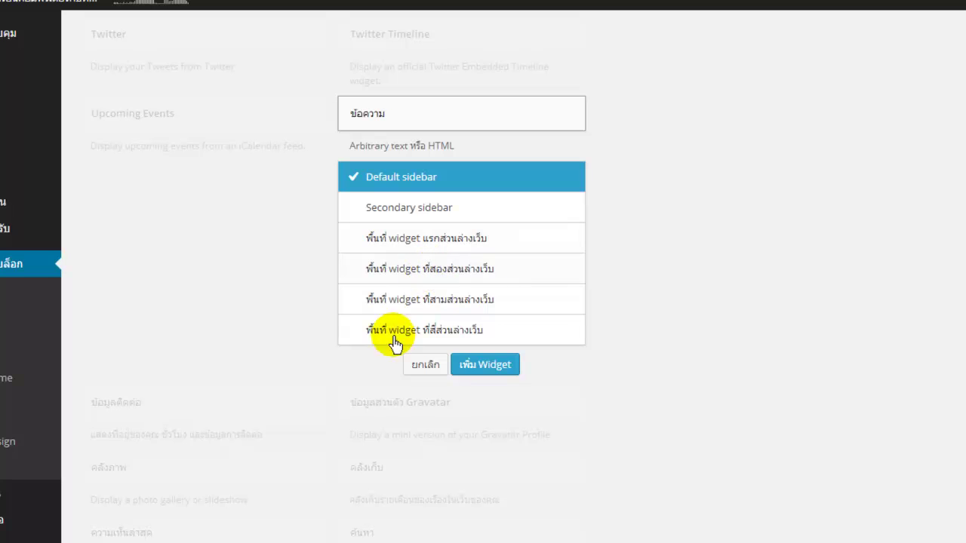
click(473, 370)
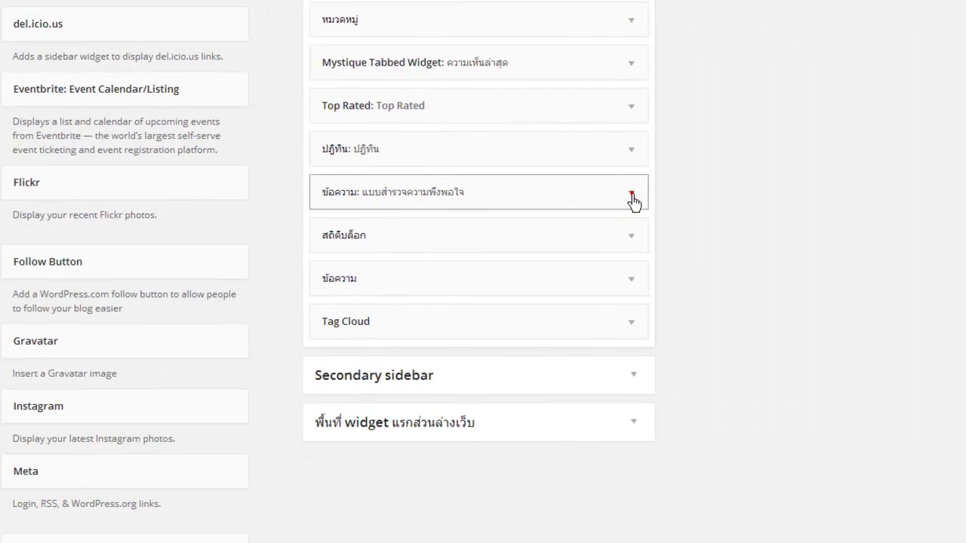
Step: Expand the existing แบบสำรวจความพึงพอใจ text widget in the Default sidebar and examine its title and poll shortcode
click(632, 195)
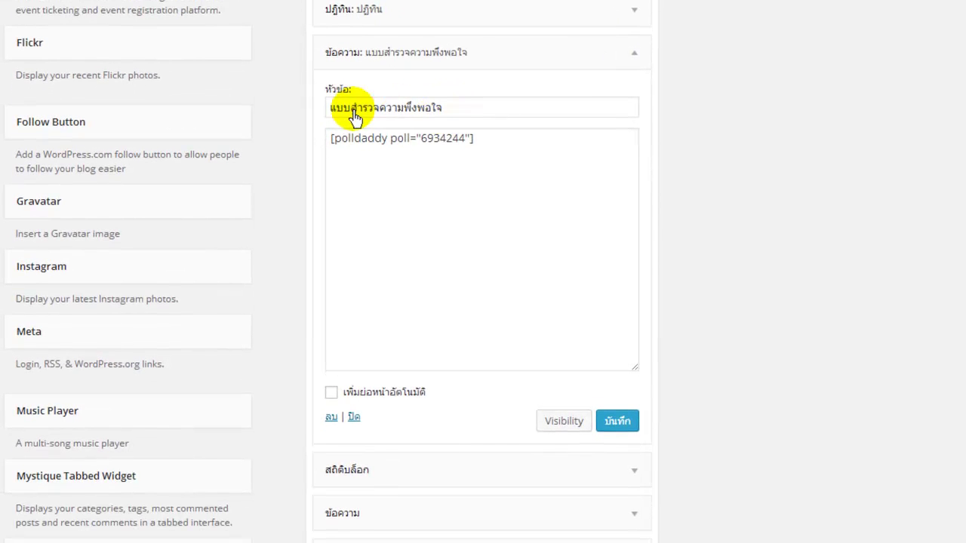
click(490, 148)
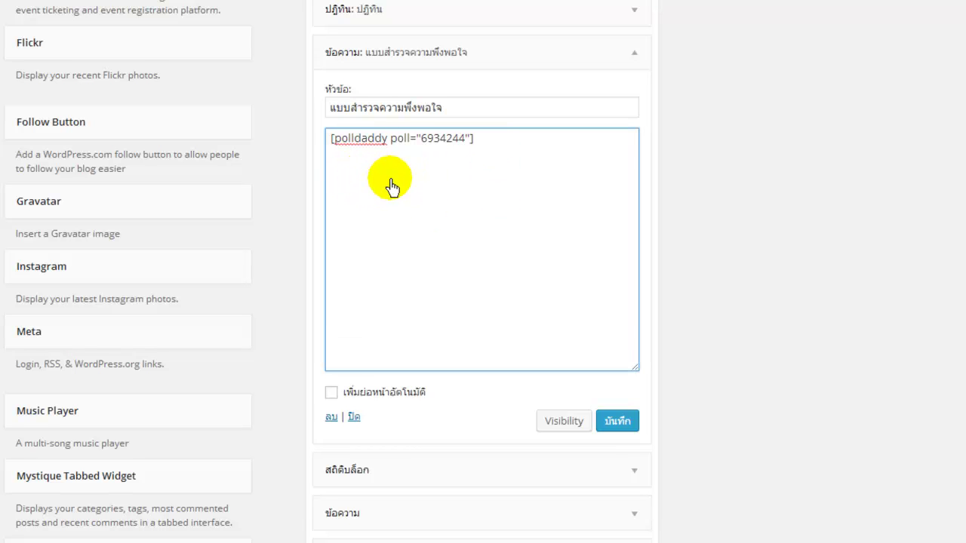
click(681, 280)
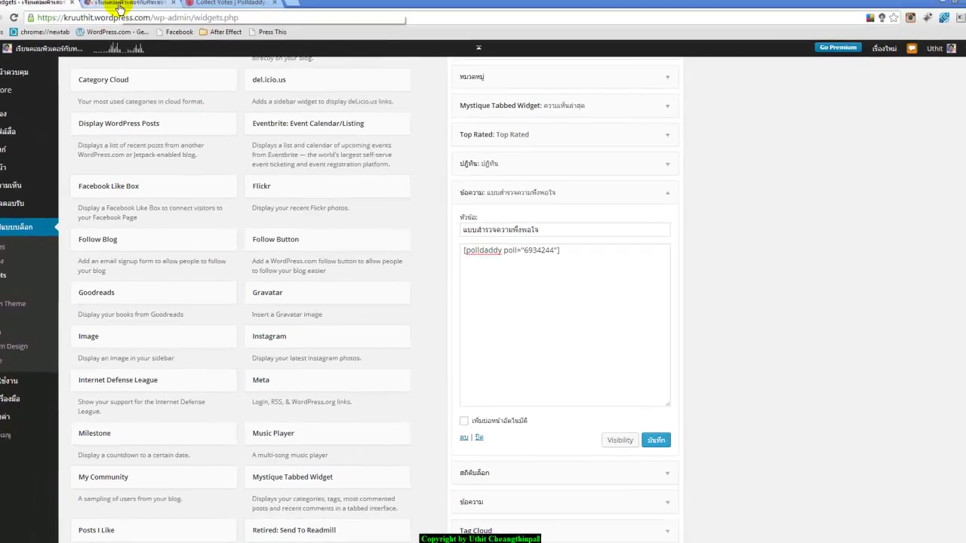
Step: Switch to the blog's public homepage and examine how the แบบสำรวจความพึงพอใจ poll appears in the sidebar
click(119, 7)
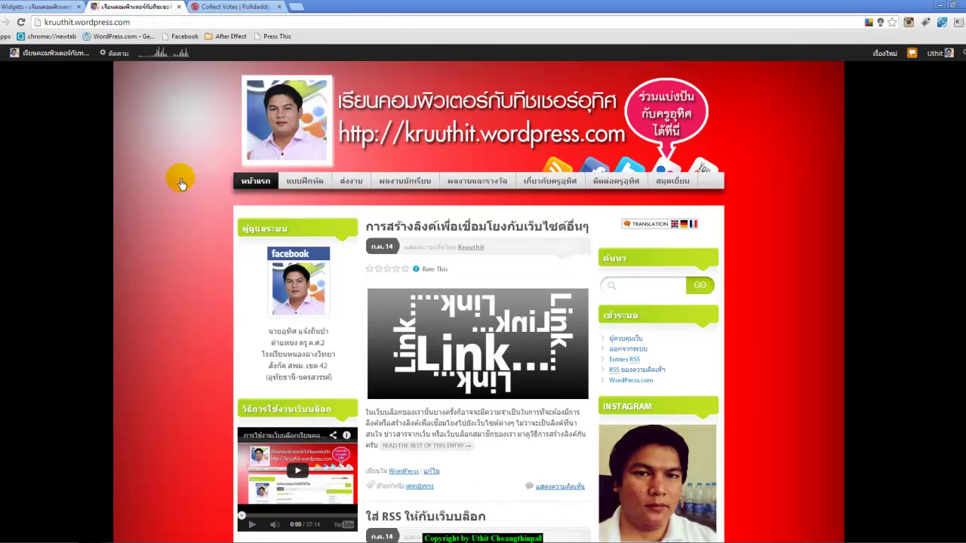
scroll(203, 201, down, 10)
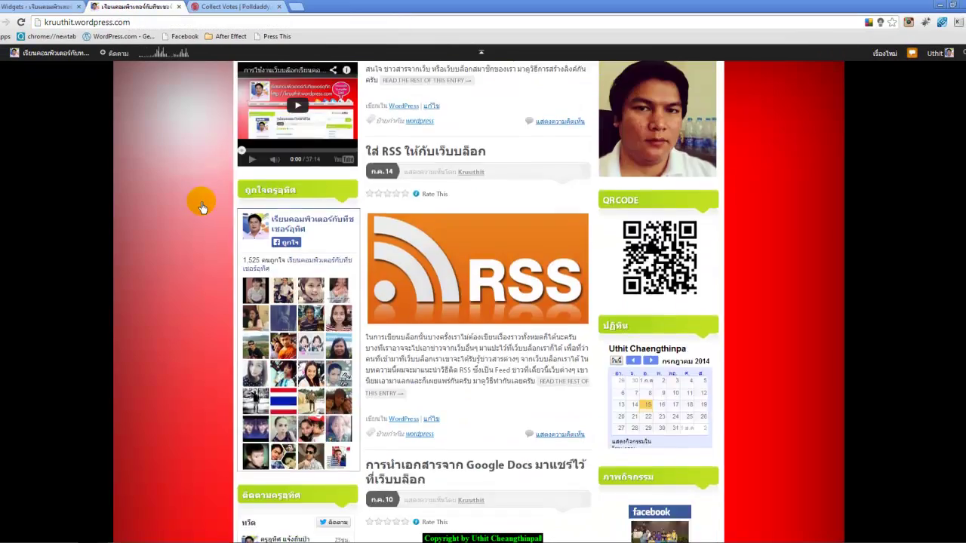
scroll(202, 202, down, 15)
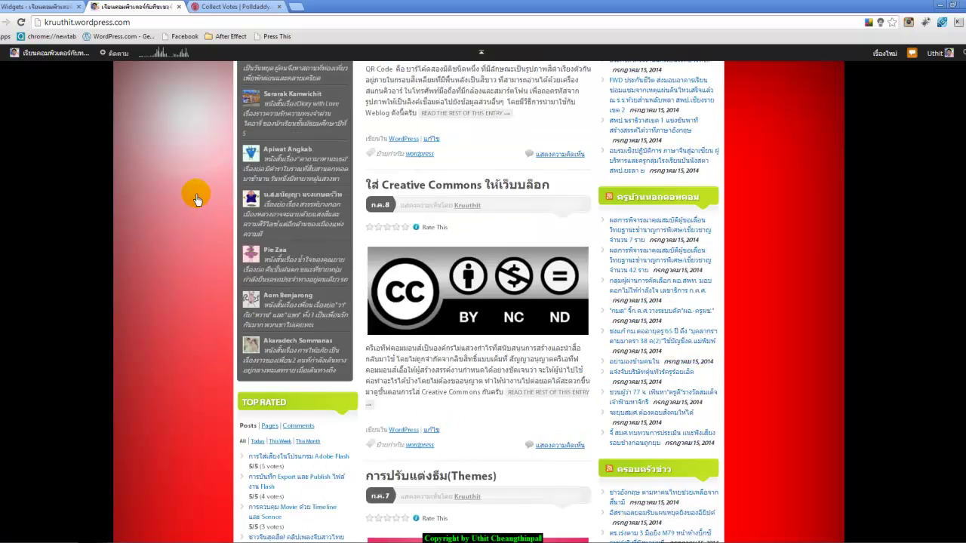
scroll(196, 198, down, 5)
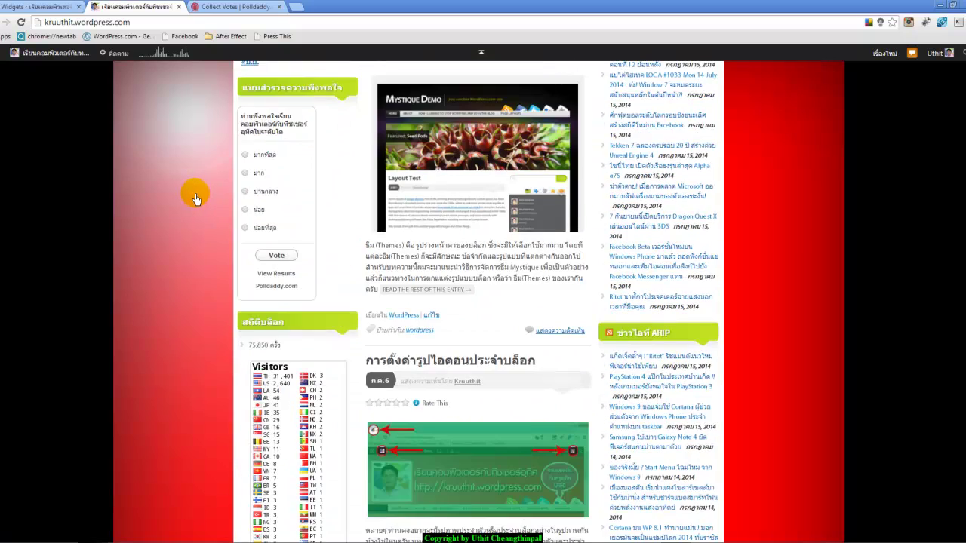
scroll(194, 197, down, 2)
scroll(195, 198, up, 2)
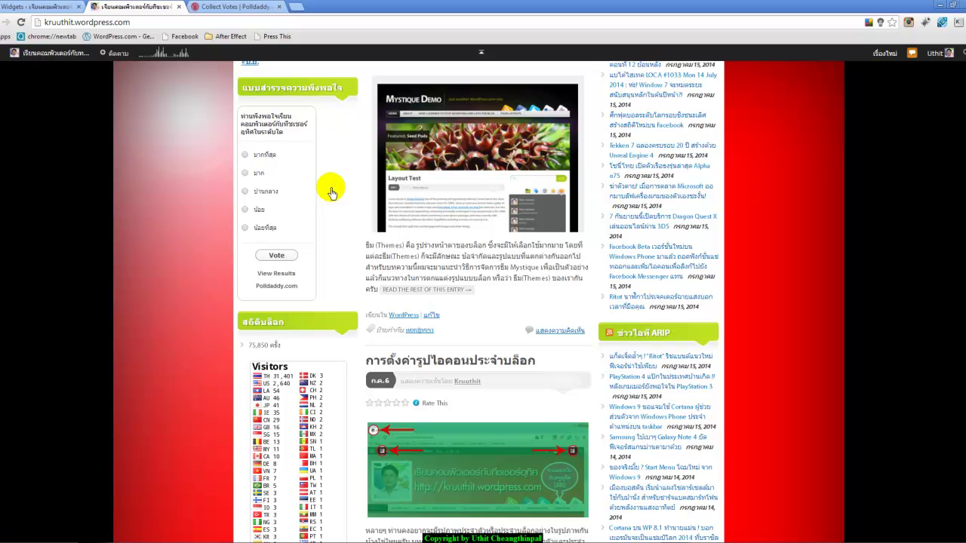
click(250, 7)
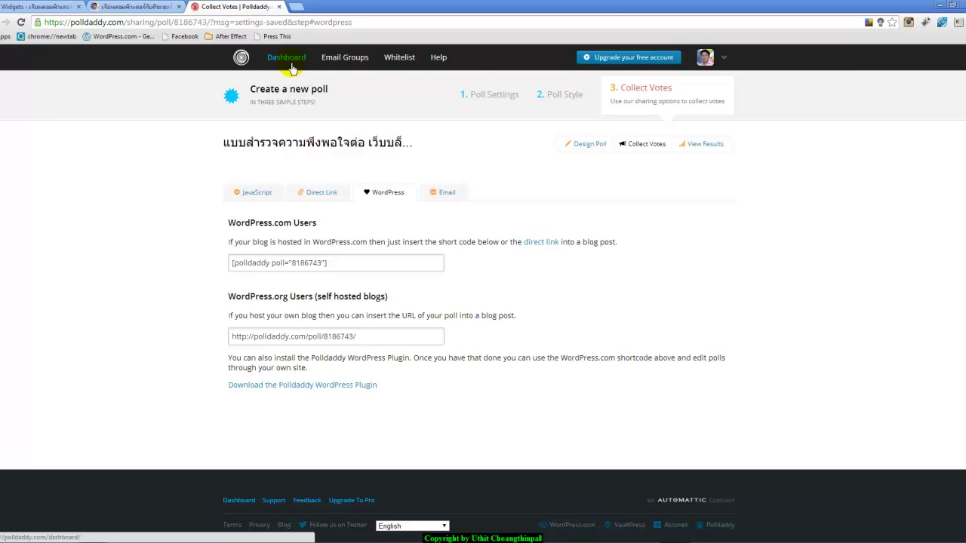
click(147, 7)
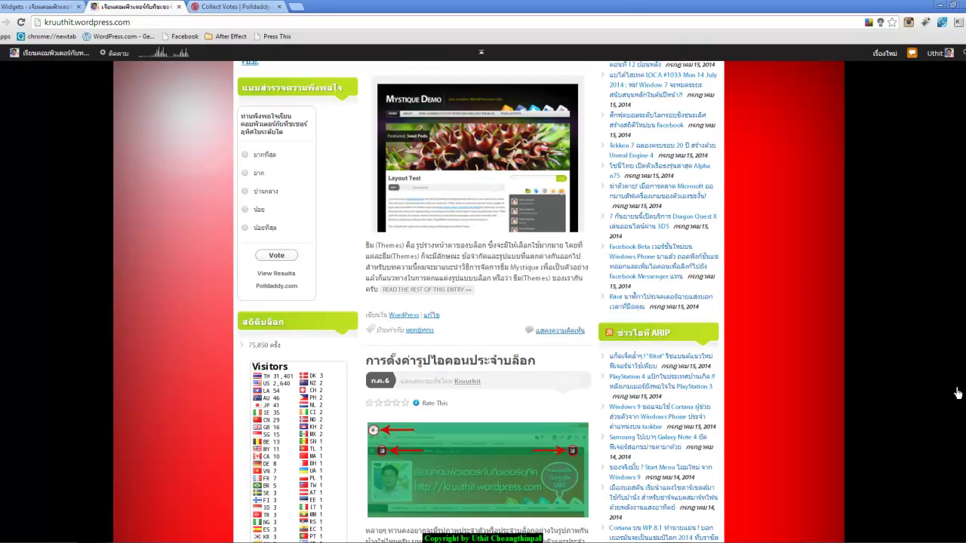
scroll(872, 143, up, 15)
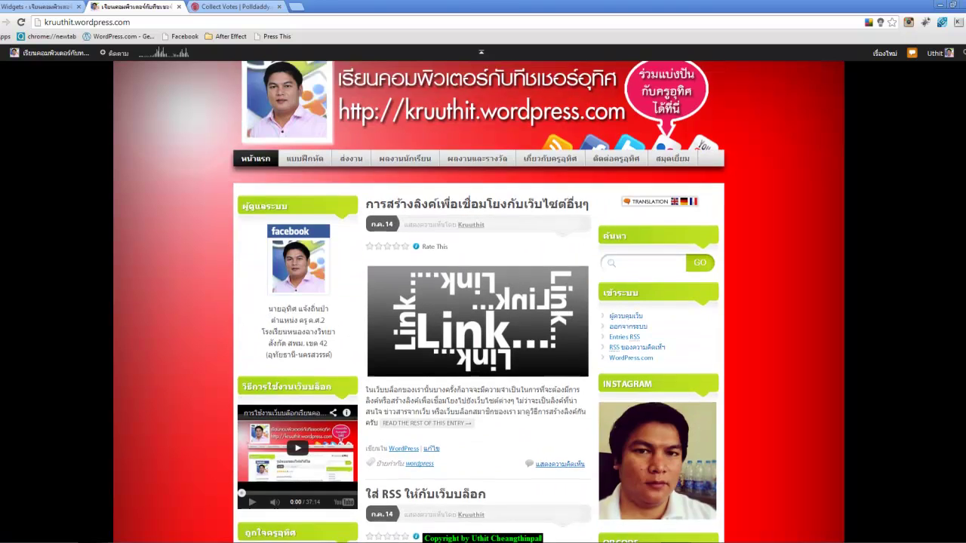